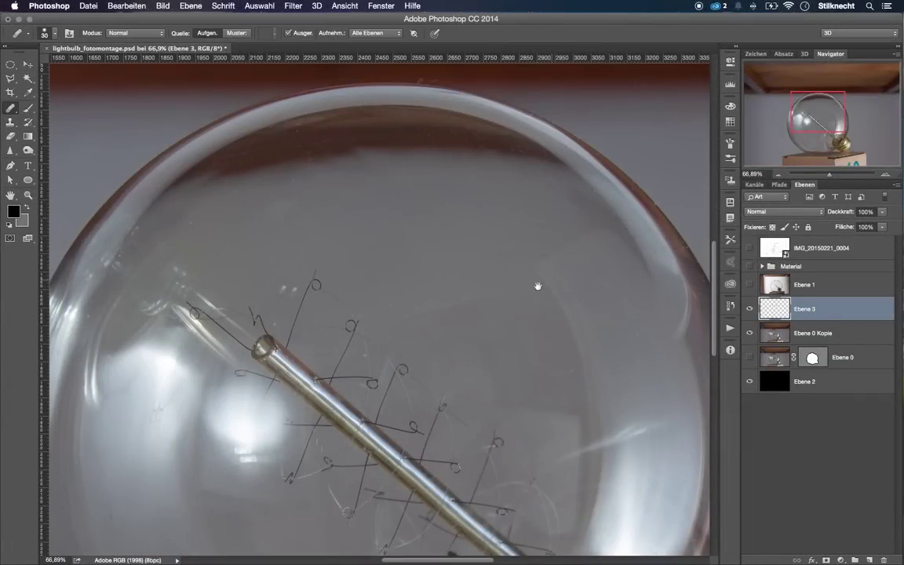
# Step: Clone-stamp over the filament stem inside the lightbulb to paint it out
pyautogui.moveTo(537, 286); pyautogui.dragTo(412, 139)
pyautogui.press('s')
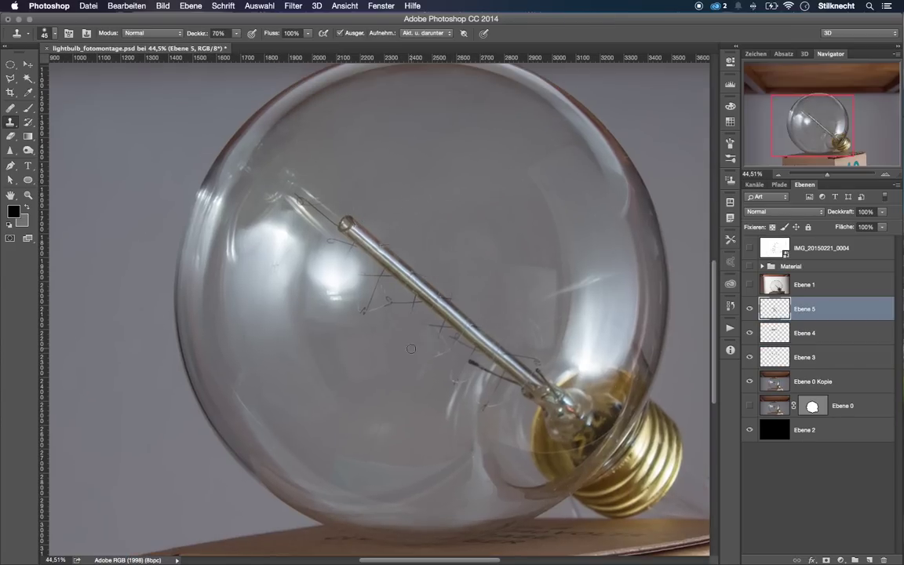
pyautogui.moveTo(345, 225); pyautogui.dragTo(494, 345)
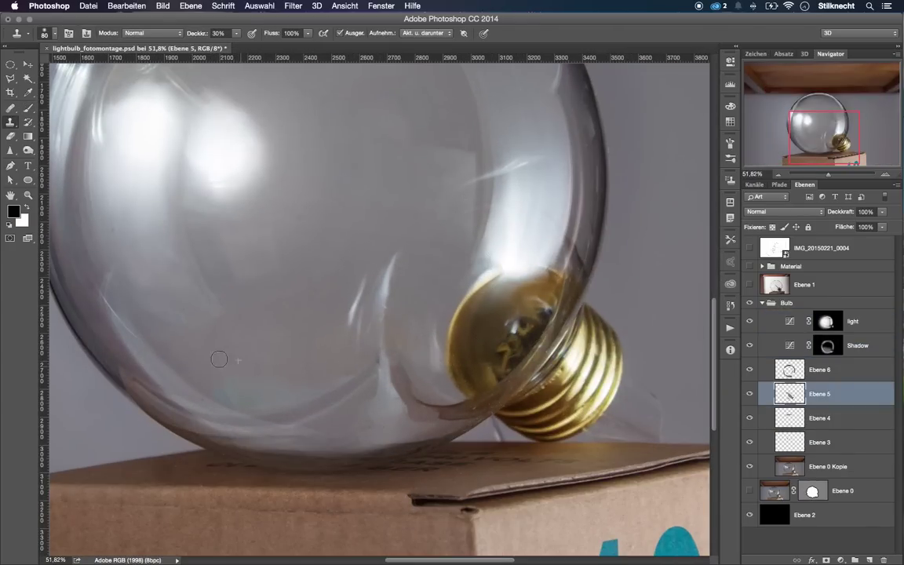
# Step: Scroll down and back up to review the bulb composition
pyautogui.scroll(-2, 219, 359)
pyautogui.scroll(-2, 294, 303)
pyautogui.scroll(-1, 477, 236)
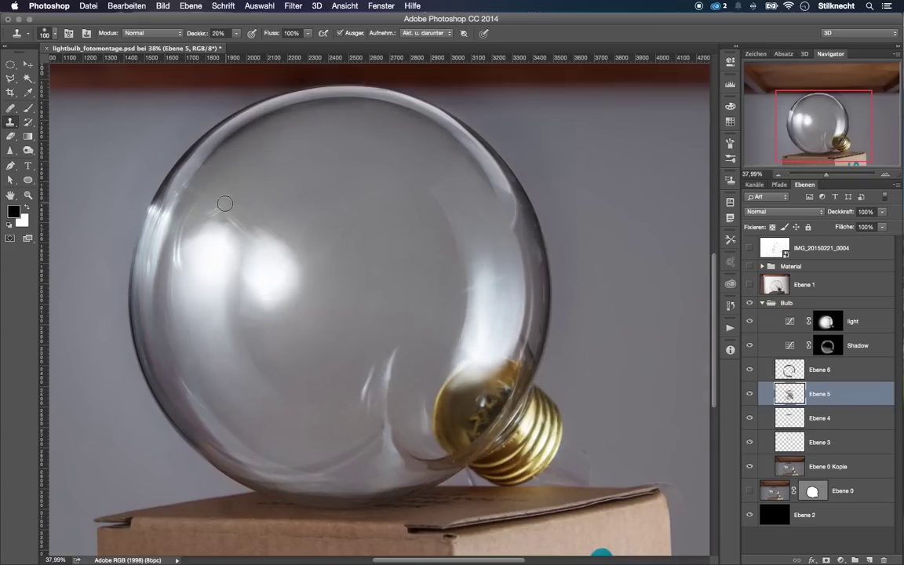
pyautogui.scroll(2, 588, 278)
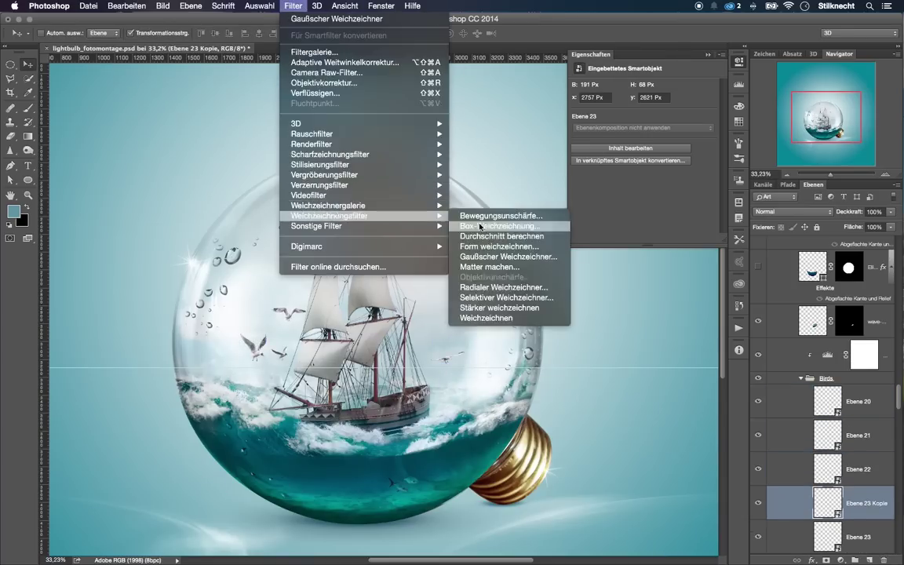
# Step: Apply the Motion Blur filter to the Ebene 23 Kopie seagull
pyautogui.press('Return')
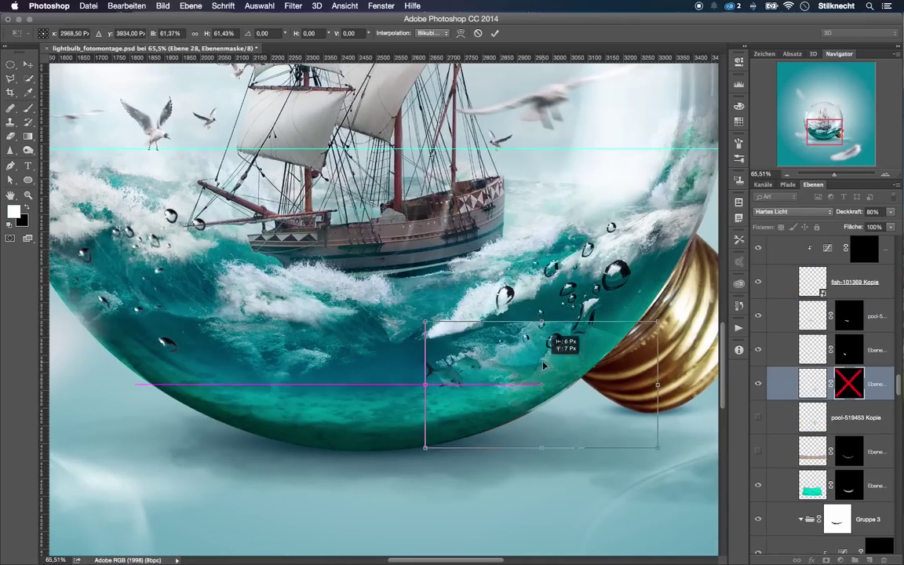
# Step: Commit the overlay layer's transform and lower its opacity to 50%
pyautogui.press('Return')
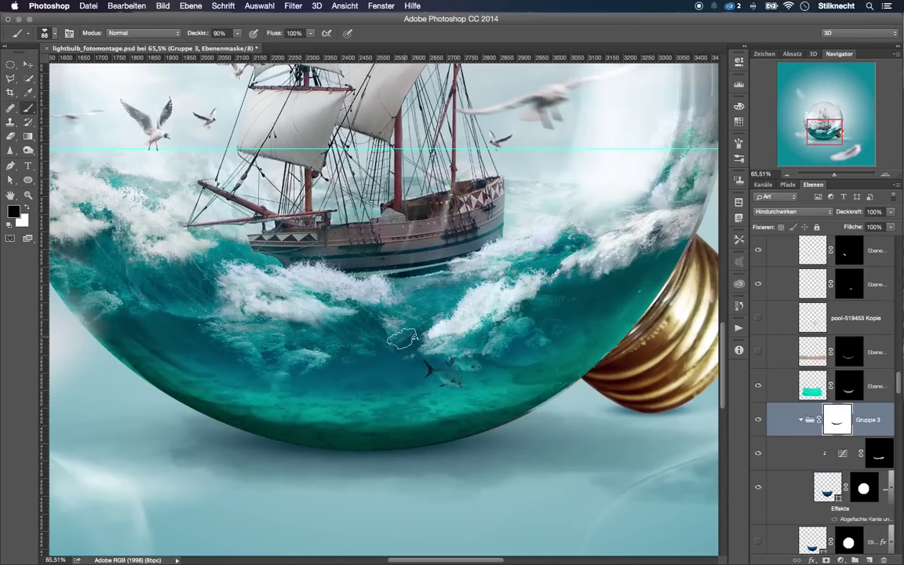
pyautogui.press('5')
pyautogui.scroll(-2, 360, 404)
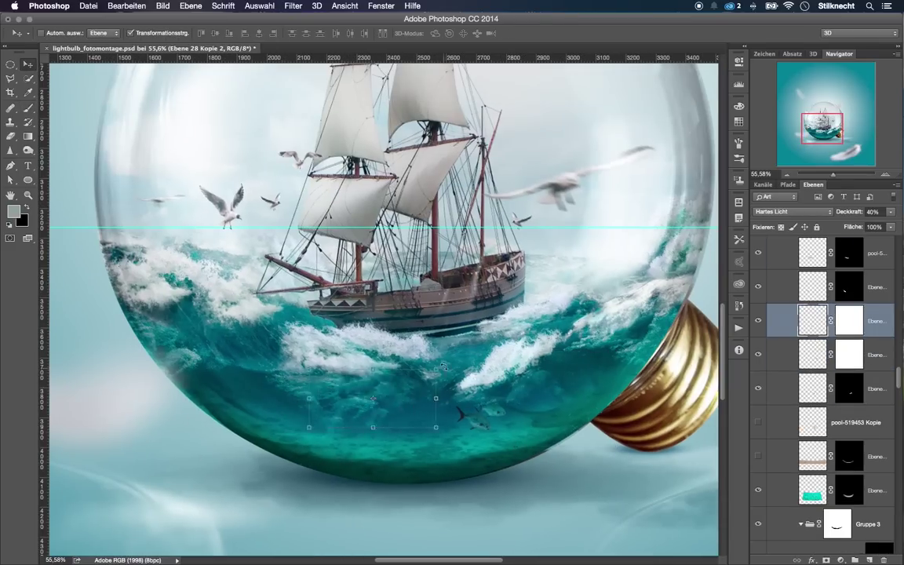